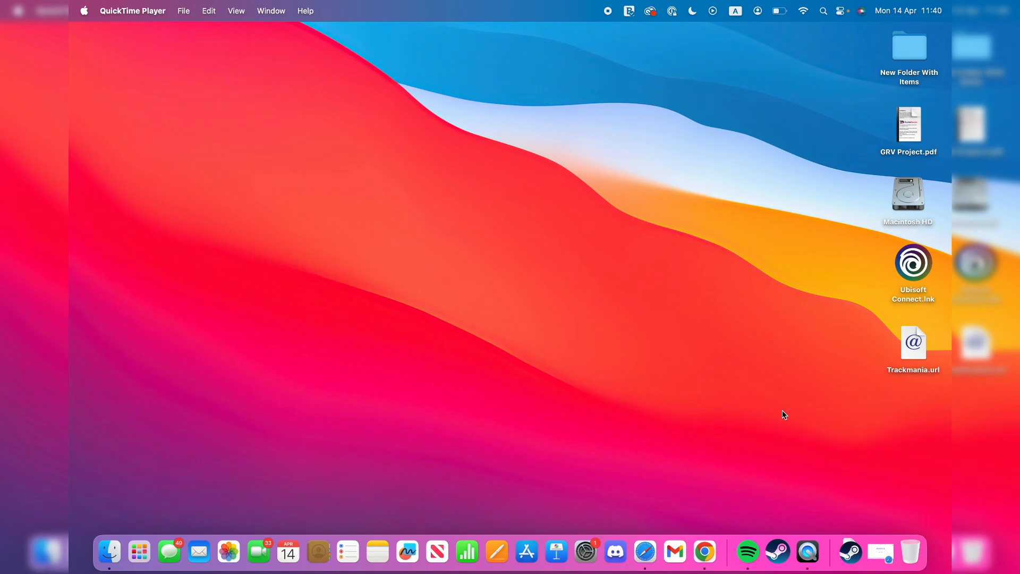
Step: Search Google for 'photoshop' in Safari and open the official Adobe Photoshop result
{"action": "left_click", "coordinate": [881, 552]}
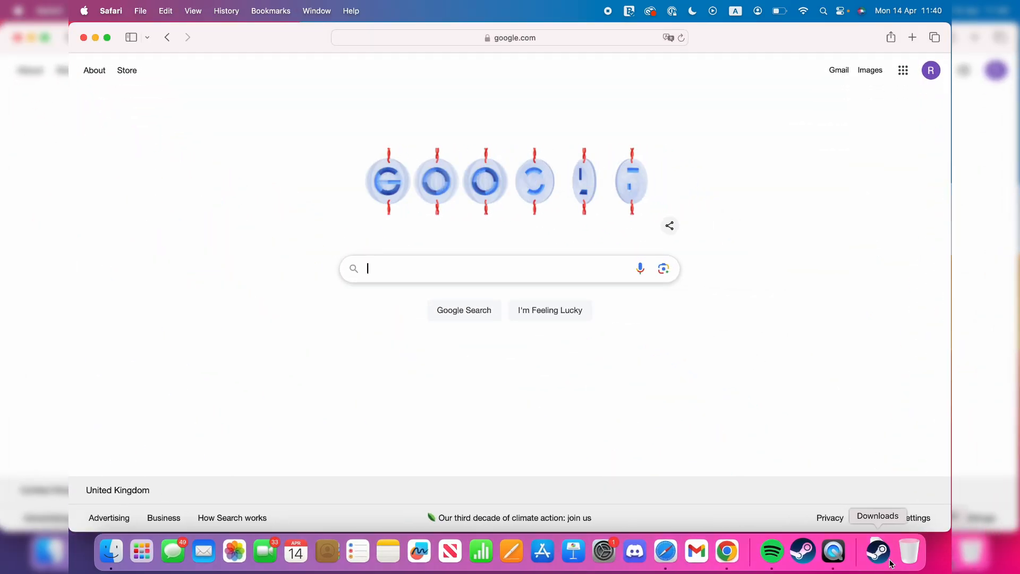
{"action": "type", "text": "ph"}
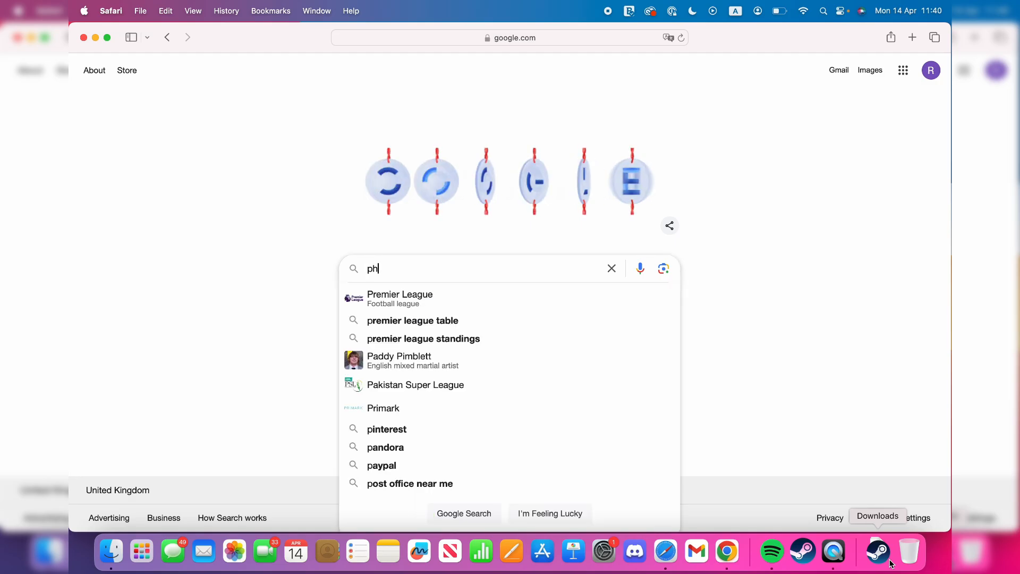
{"action": "type", "text": "otoshop"}
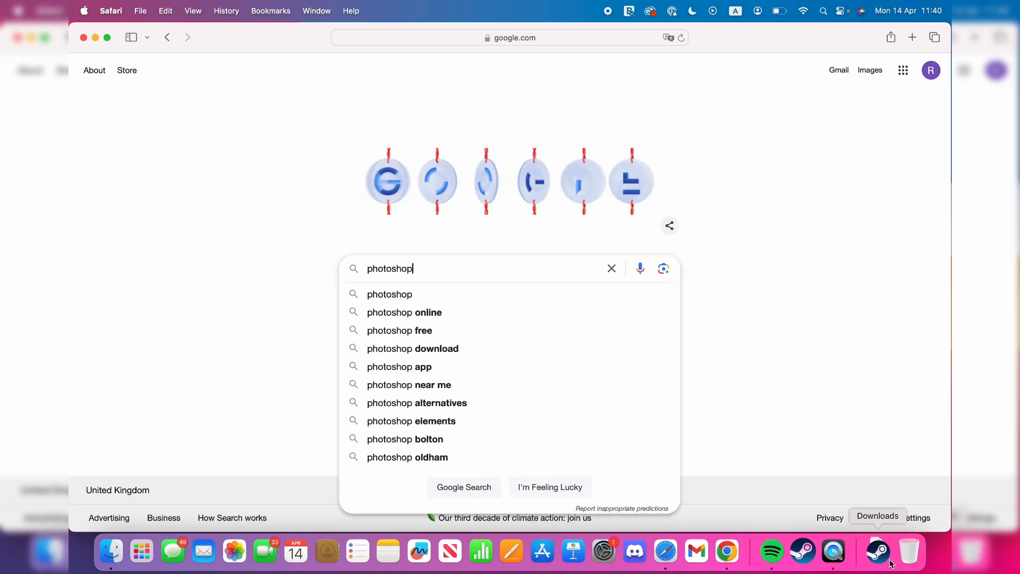
{"action": "key", "text": "Return"}
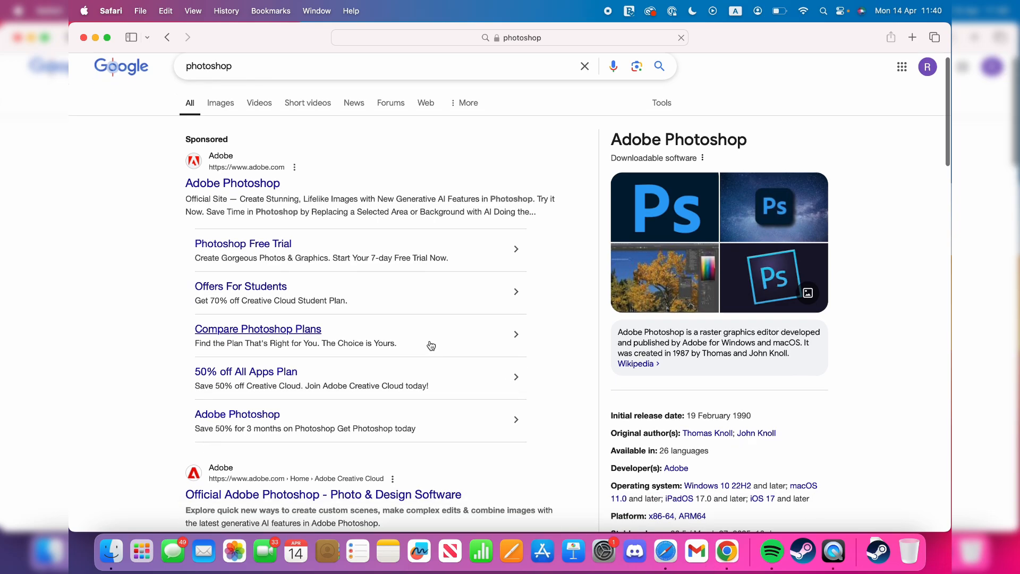
{"action": "scroll", "coordinate": [151, 119], "scroll_direction": "down", "scroll_amount": 3}
{"action": "scroll", "coordinate": [228, 297], "scroll_direction": "down", "scroll_amount": 3}
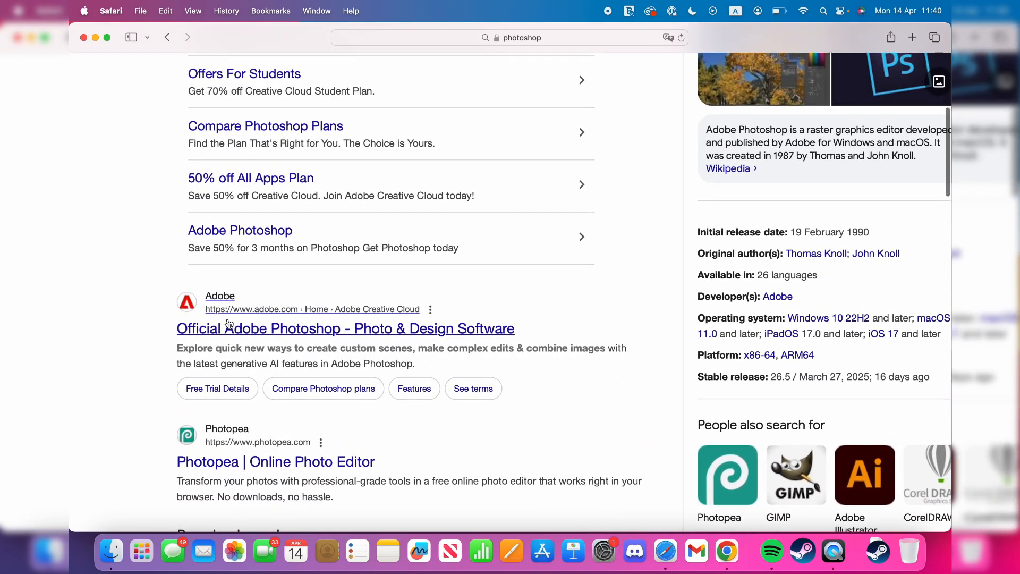
{"action": "left_click", "coordinate": [227, 323]}
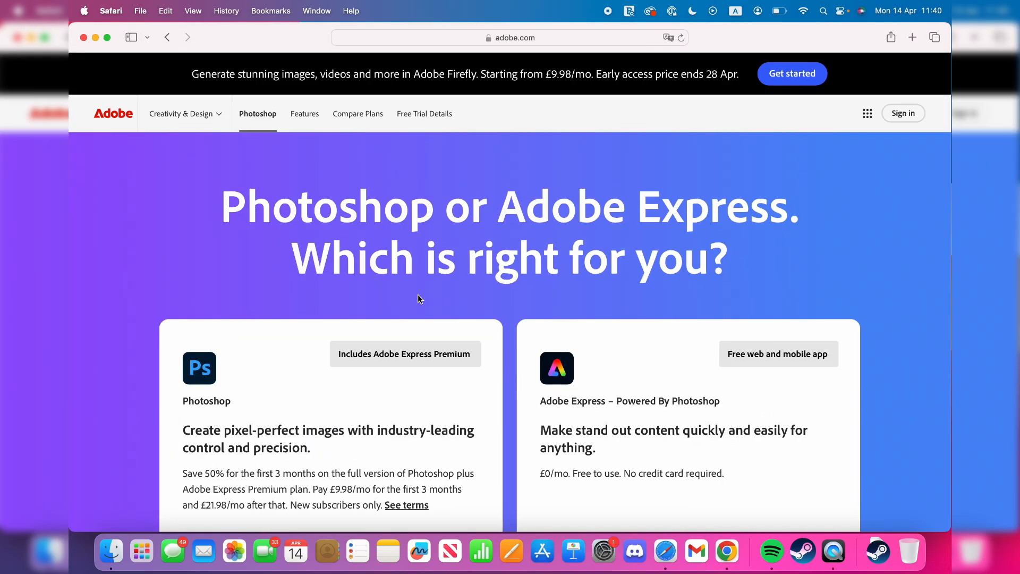
{"action": "scroll", "coordinate": [418, 299], "scroll_direction": "down", "scroll_amount": 2}
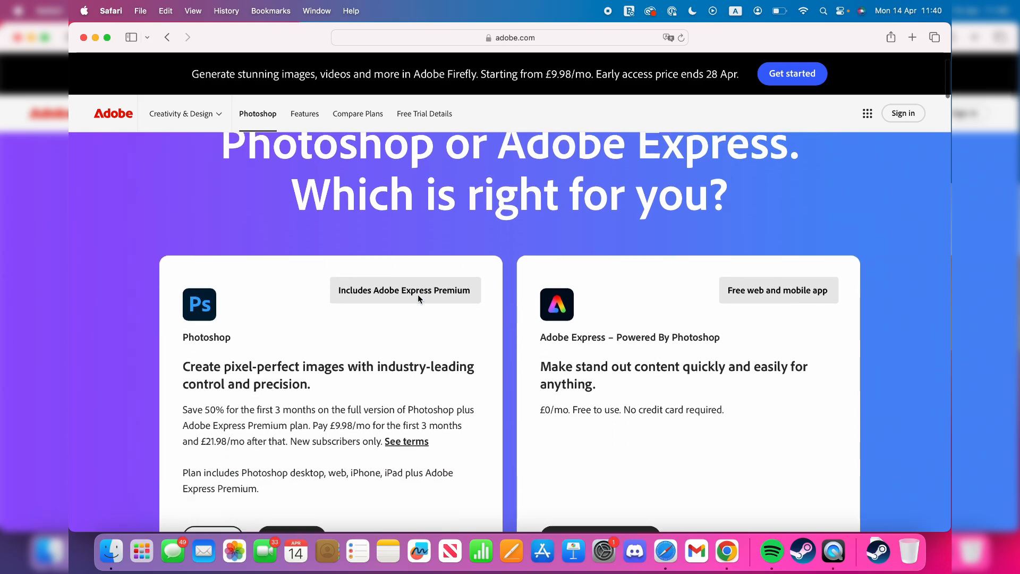
{"action": "scroll", "coordinate": [417, 299], "scroll_direction": "down", "scroll_amount": 3}
{"action": "scroll", "coordinate": [418, 295], "scroll_direction": "down", "scroll_amount": 3}
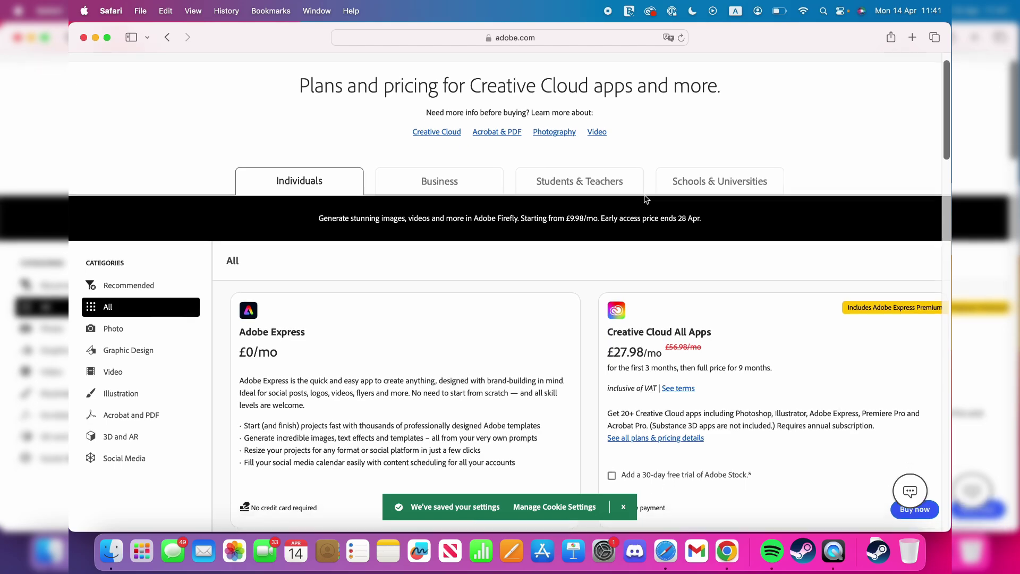
{"action": "scroll", "coordinate": [645, 200], "scroll_direction": "down", "scroll_amount": 8}
{"action": "scroll", "coordinate": [604, 214], "scroll_direction": "down", "scroll_amount": 2}
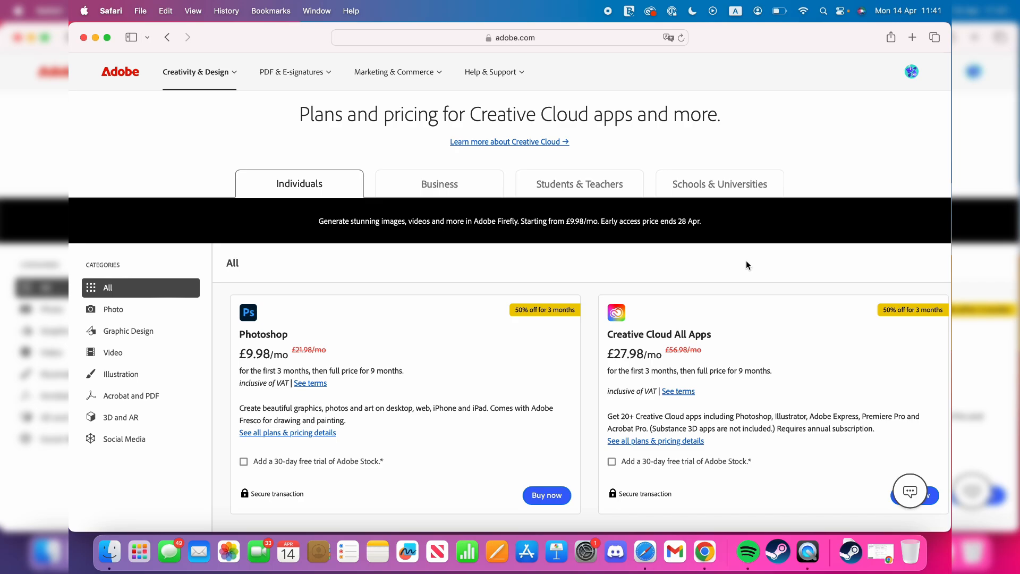
Step: From the profile avatar, go to Manage account to reach the Adobe account overview
{"action": "left_click", "coordinate": [912, 73]}
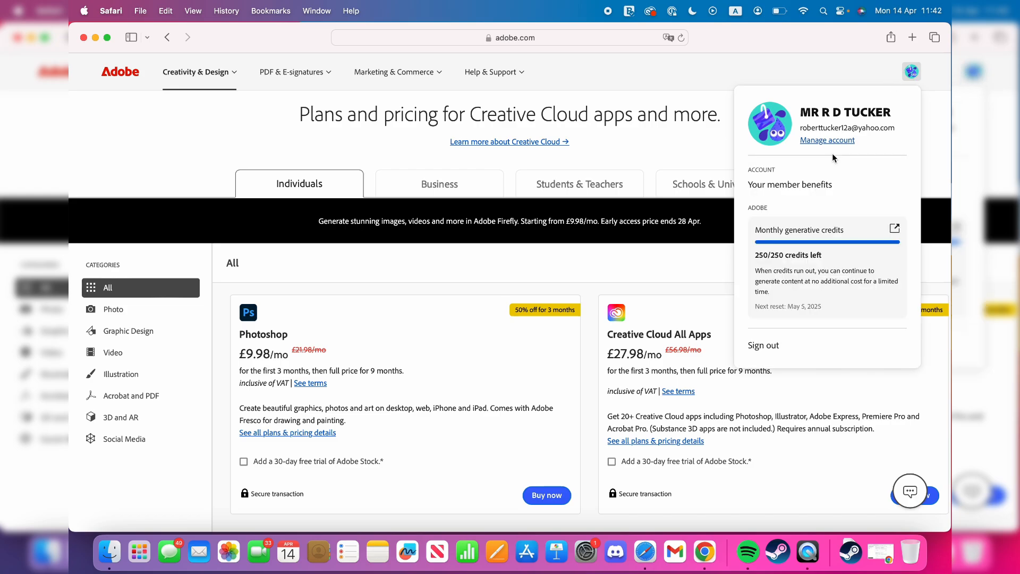
{"action": "left_click", "coordinate": [829, 141]}
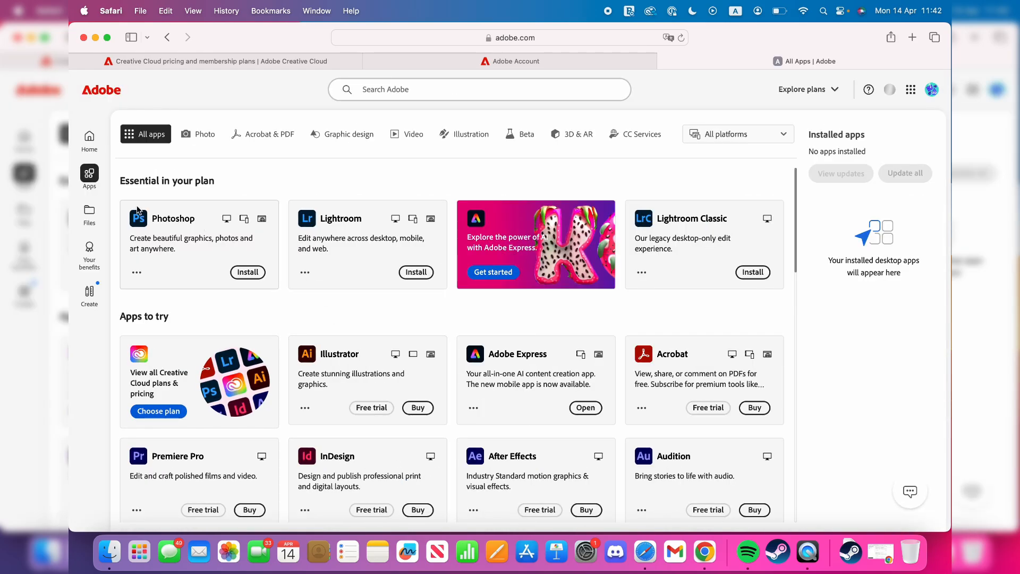
Step: Install Photoshop from the All Apps page and launch it on the desktop
{"action": "left_click", "coordinate": [247, 272]}
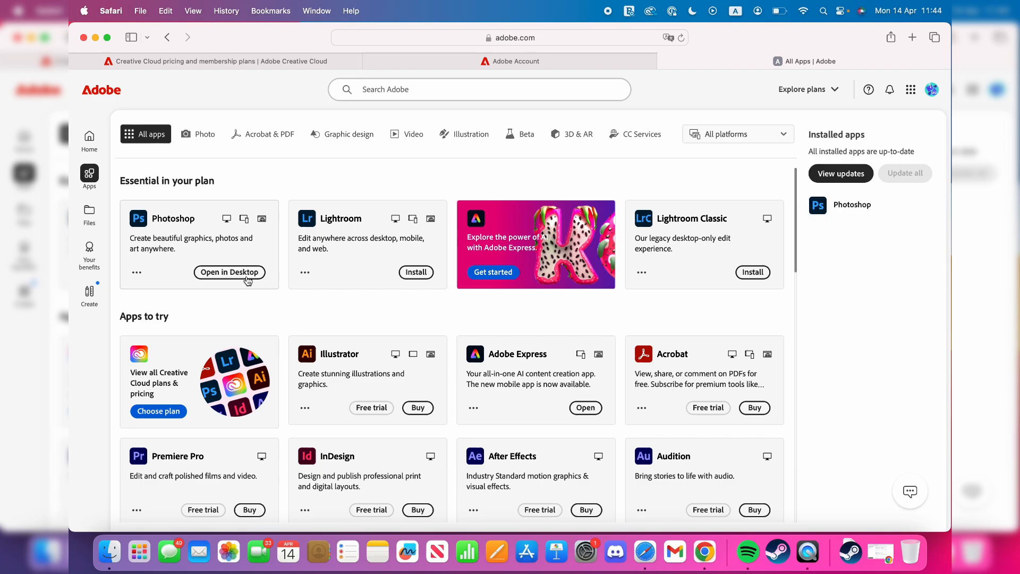
{"action": "left_click", "coordinate": [224, 273]}
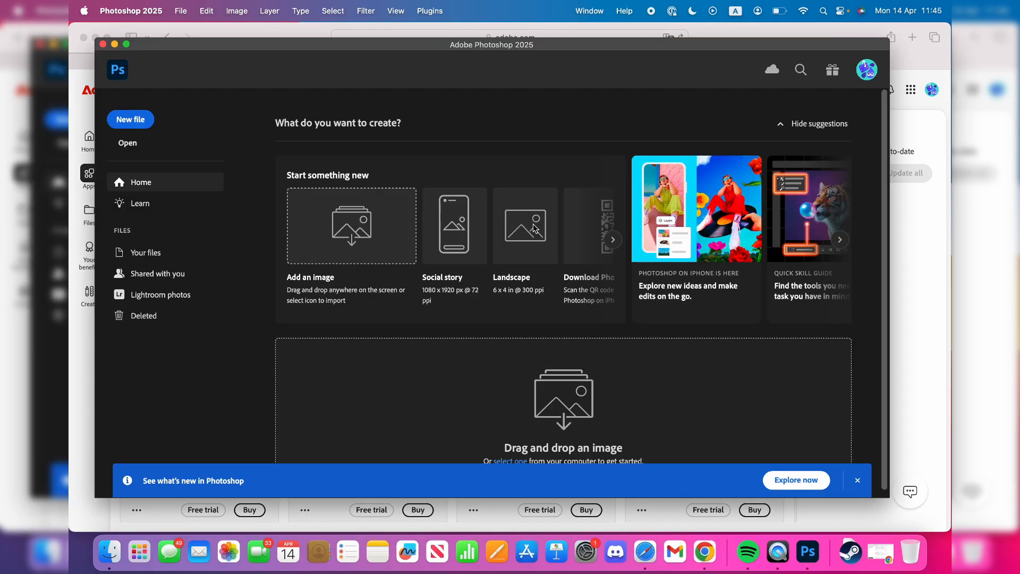
Step: Create a new blank document at the Default Photoshop Size
{"action": "left_click", "coordinate": [131, 120]}
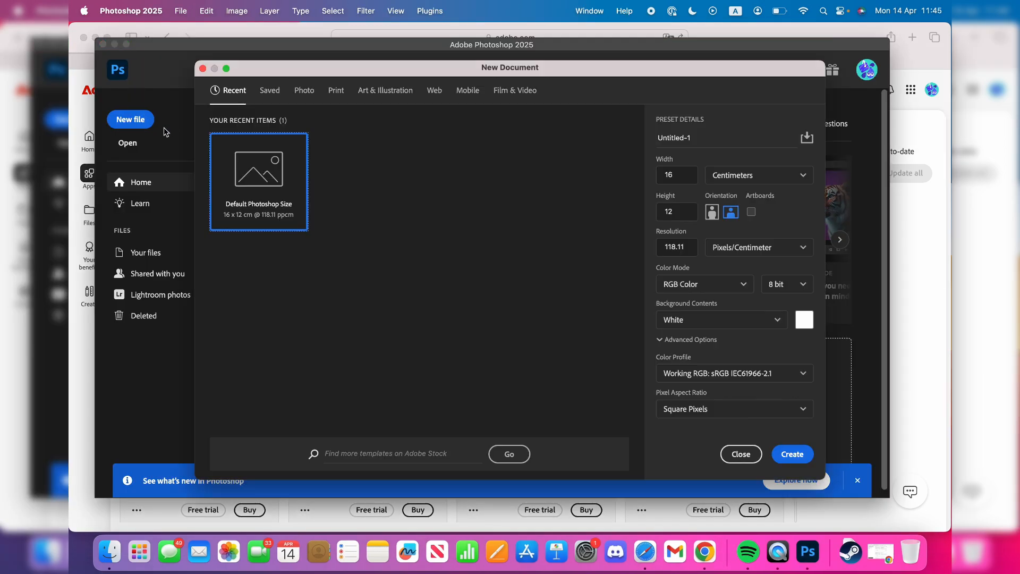
{"action": "double_click", "coordinate": [281, 196]}
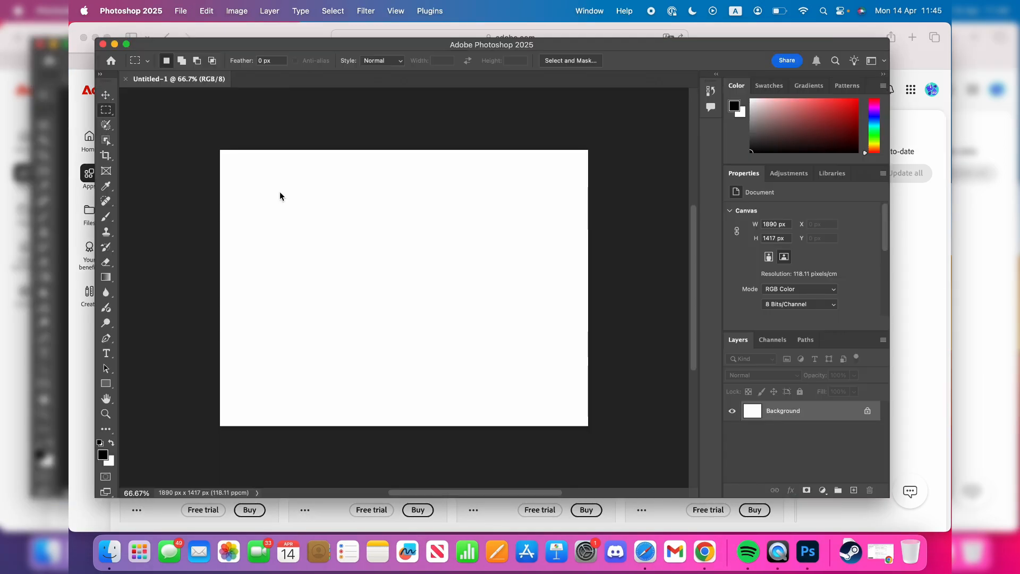